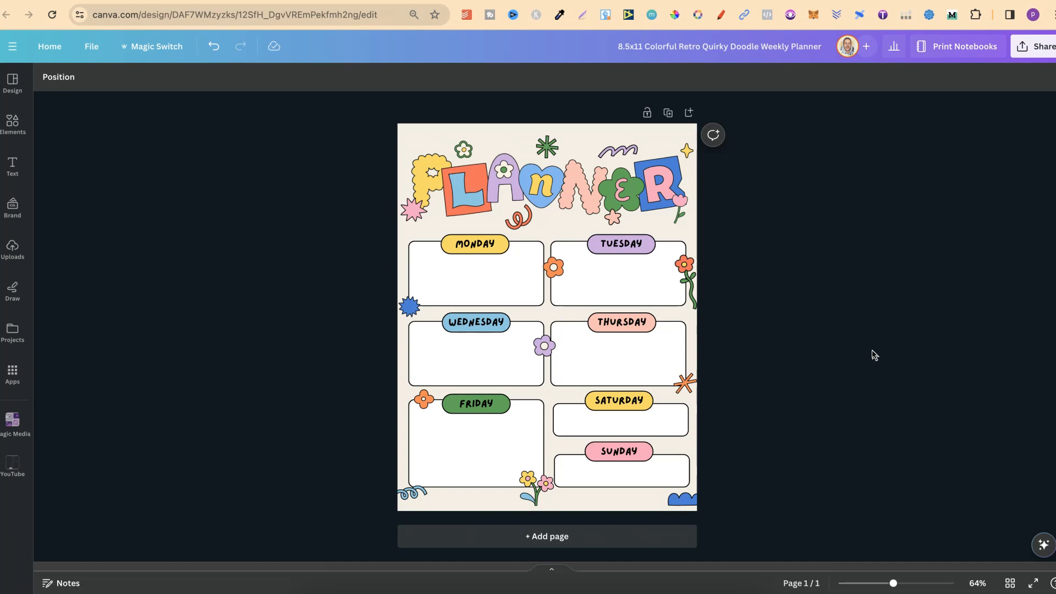
click(862, 351)
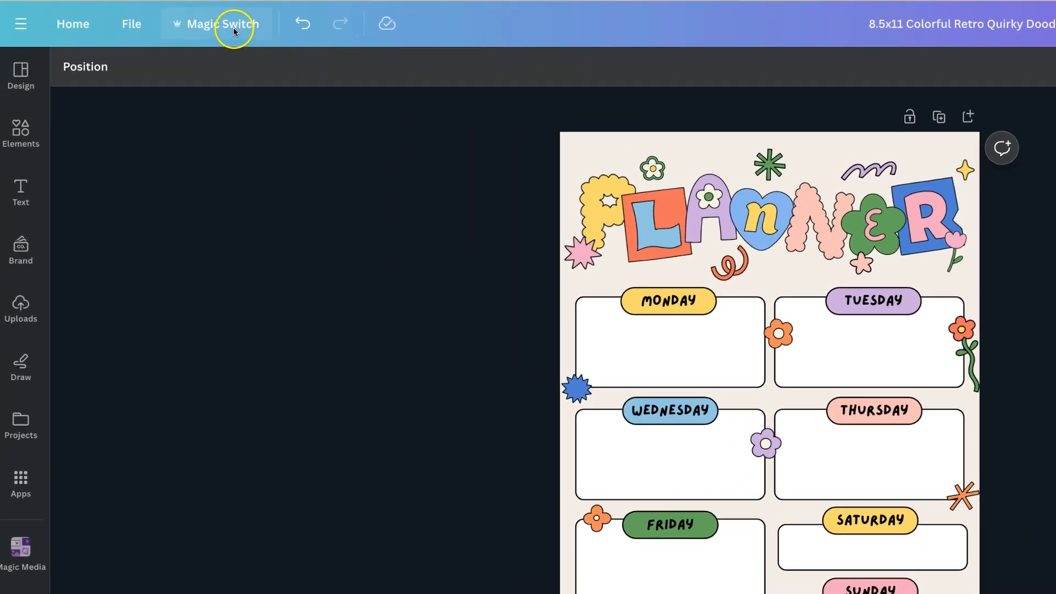
click(165, 46)
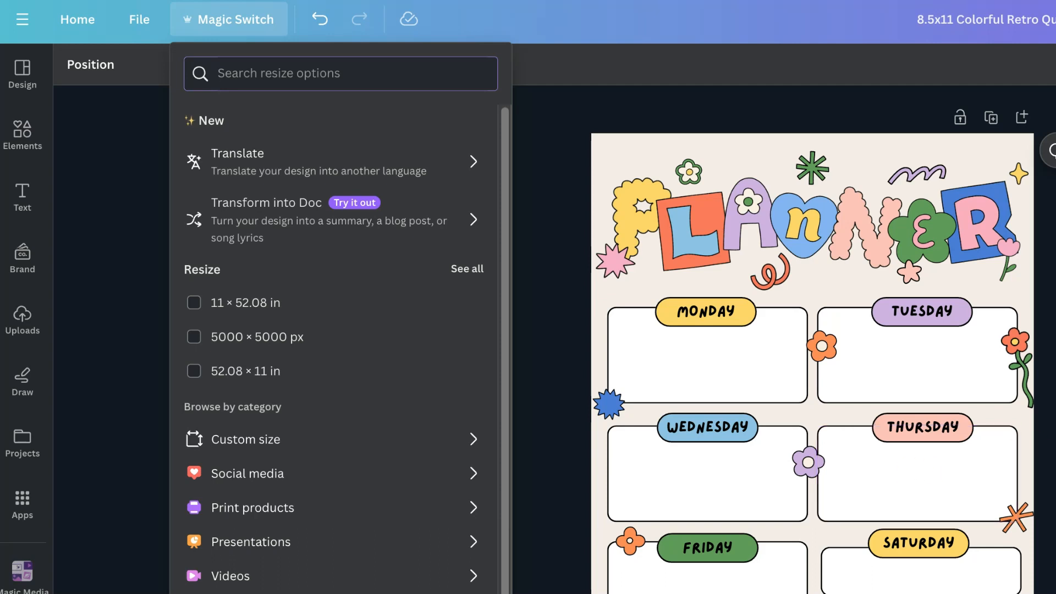
click(883, 341)
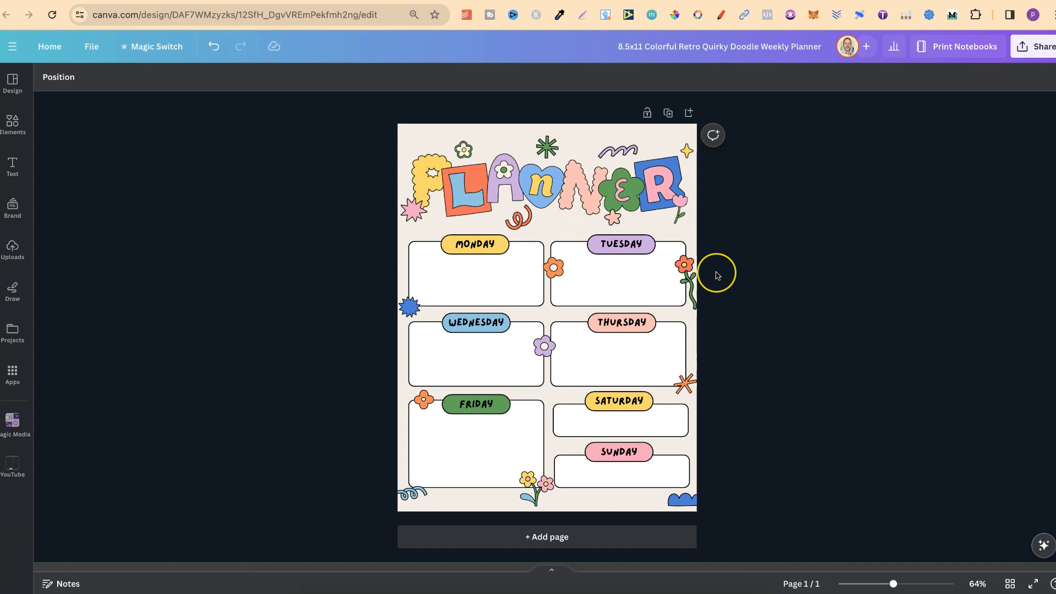
double_click(620, 47)
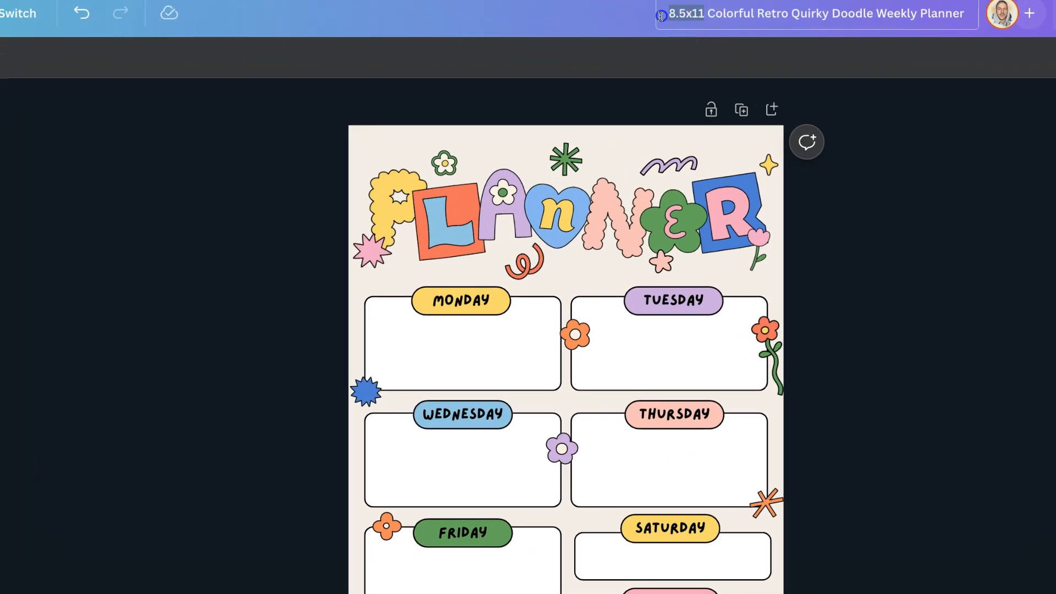
click(892, 230)
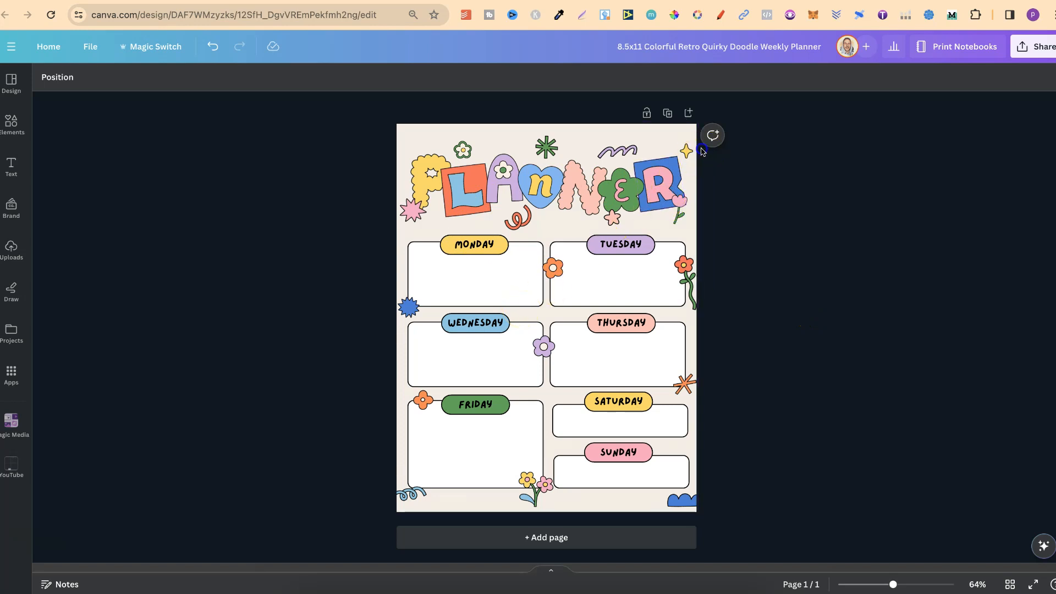
Step: Copy all planner elements from the 8.5x11 design into the blank 6x9 design and centre them vertically on the page
drag(698, 149, 334, 528)
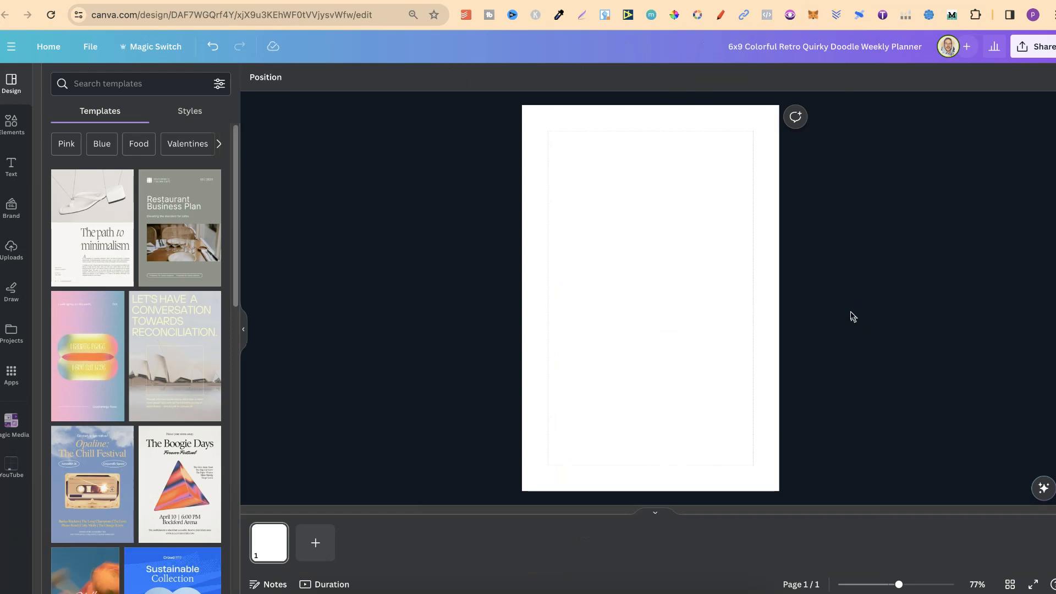
key(ctrl+v)
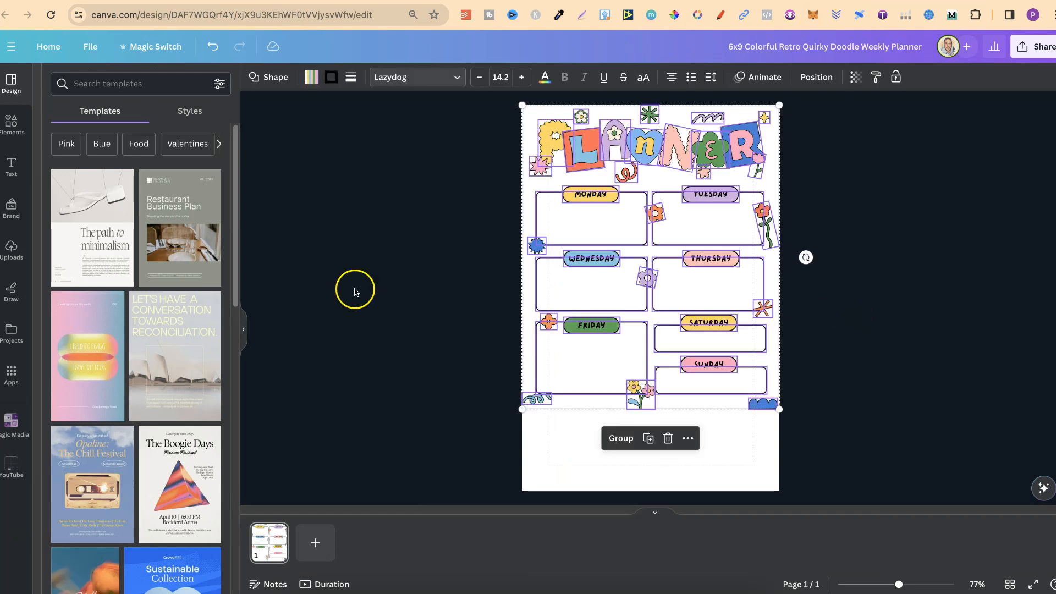
click(243, 329)
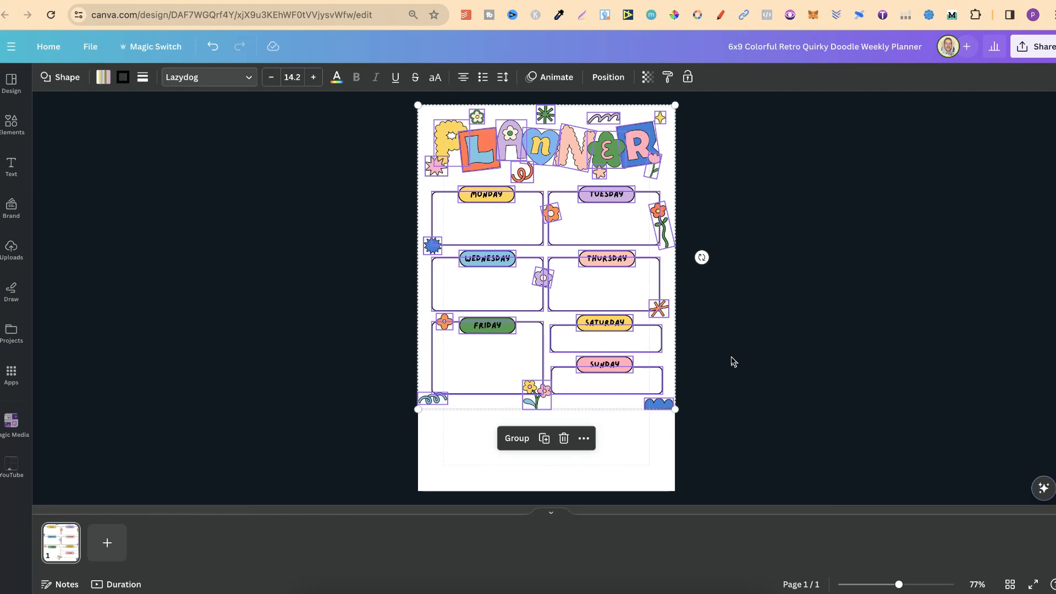
drag(583, 144, 583, 177)
click(705, 180)
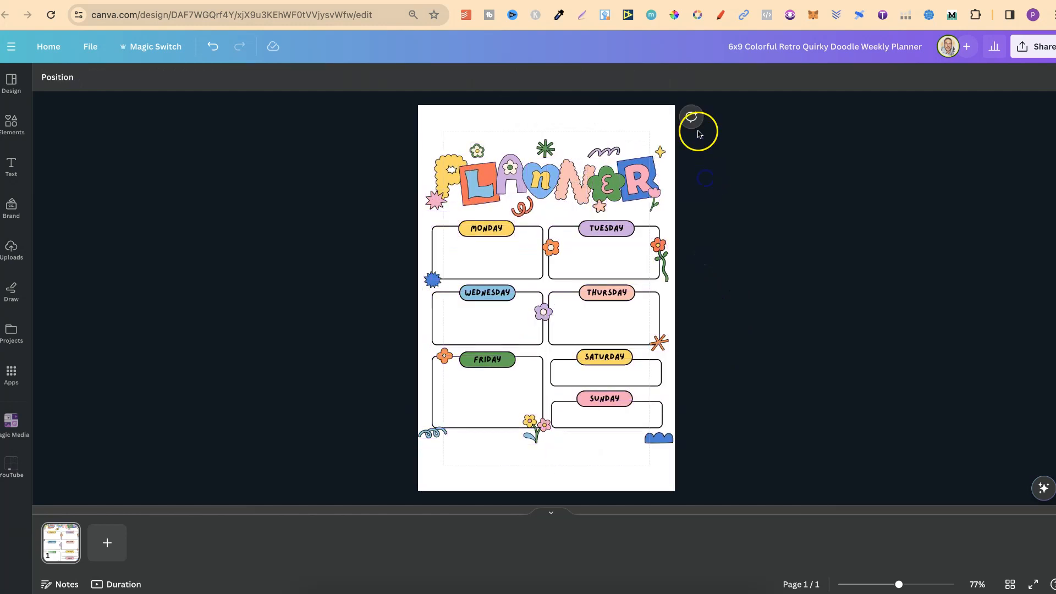
Step: Move the PLANNER title artwork up toward the top of the page and raise the Monday and Tuesday row beneath it
drag(695, 149, 414, 216)
drag(575, 176, 574, 156)
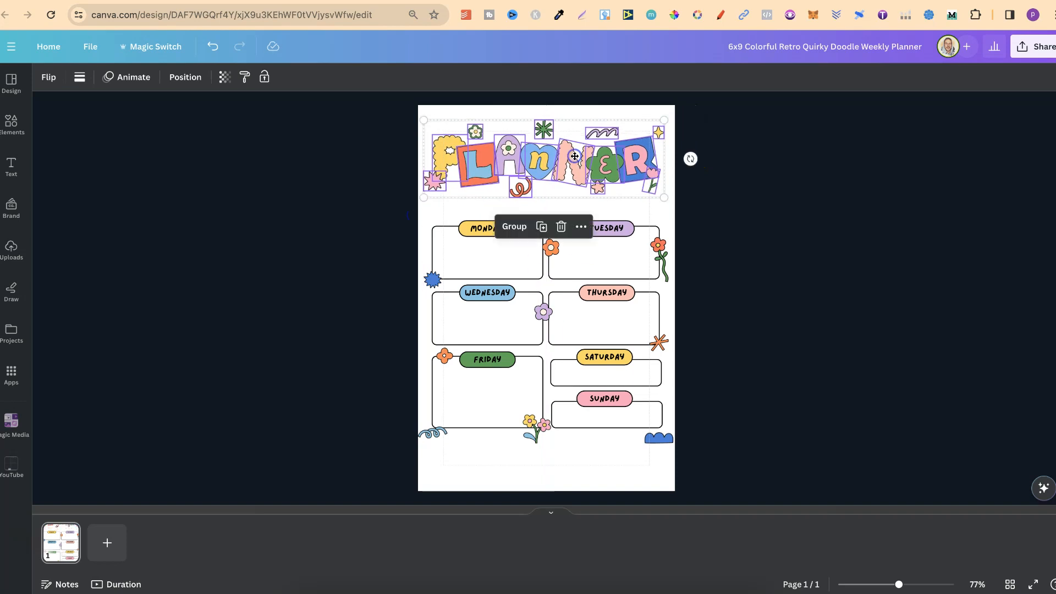
click(735, 220)
drag(725, 233, 415, 289)
drag(526, 254, 525, 233)
click(709, 250)
Step: Extend the Tuesday and Monday boxes downward into the free space below them
click(599, 252)
drag(604, 258, 603, 276)
click(472, 249)
drag(485, 257, 483, 273)
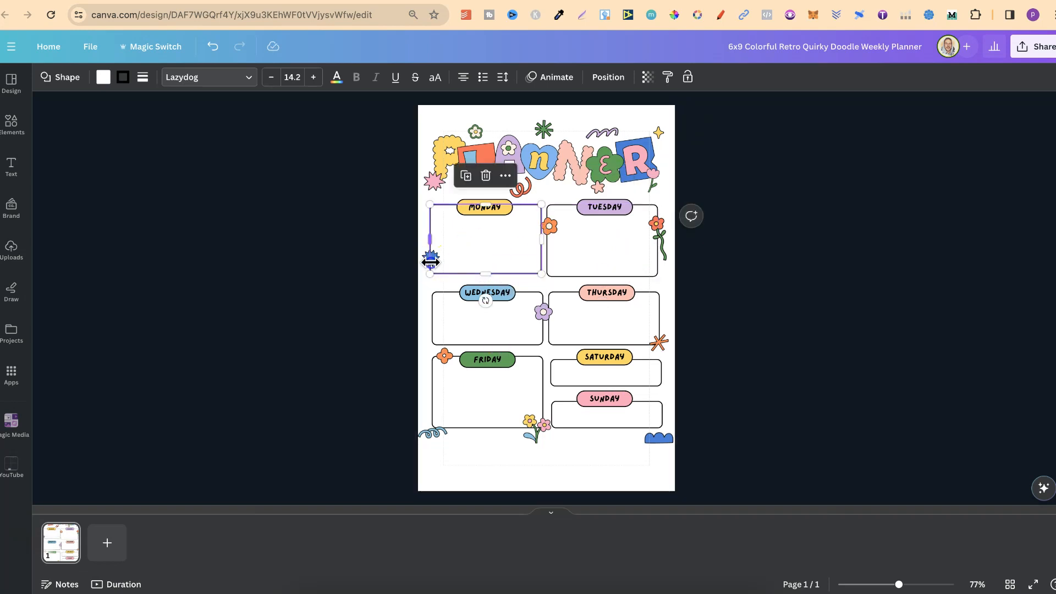
click(384, 259)
Step: Shift the blue starburst, the stemmed red flower and the orange flower slightly down along the enlarged Monday and Tuesday boxes
click(430, 258)
drag(431, 263, 431, 270)
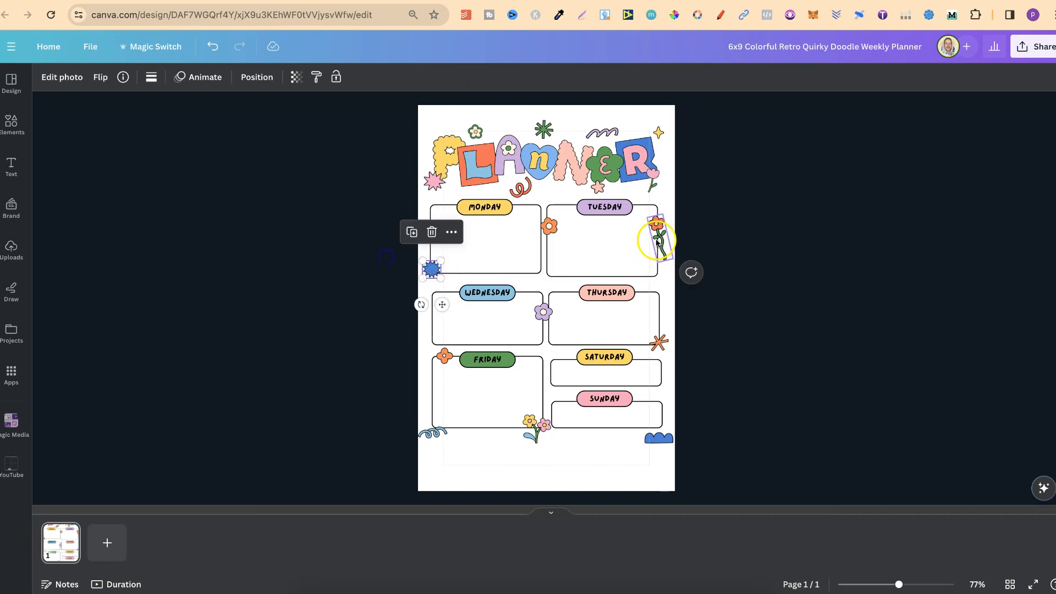
drag(657, 233, 658, 242)
drag(544, 225, 544, 236)
Step: Move the whole Wednesday and Thursday row up, closer to the Monday and Tuesday boxes
drag(679, 281, 418, 352)
drag(556, 314, 557, 305)
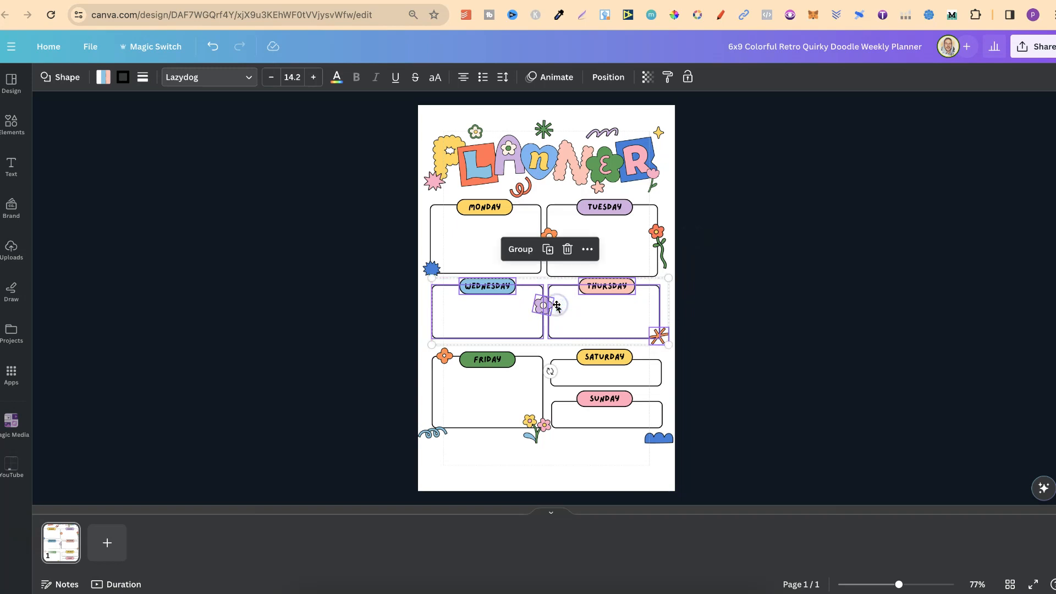
click(493, 249)
Step: Shorten the Tuesday box slightly so its lower edge lines up with the Monday box
click(589, 254)
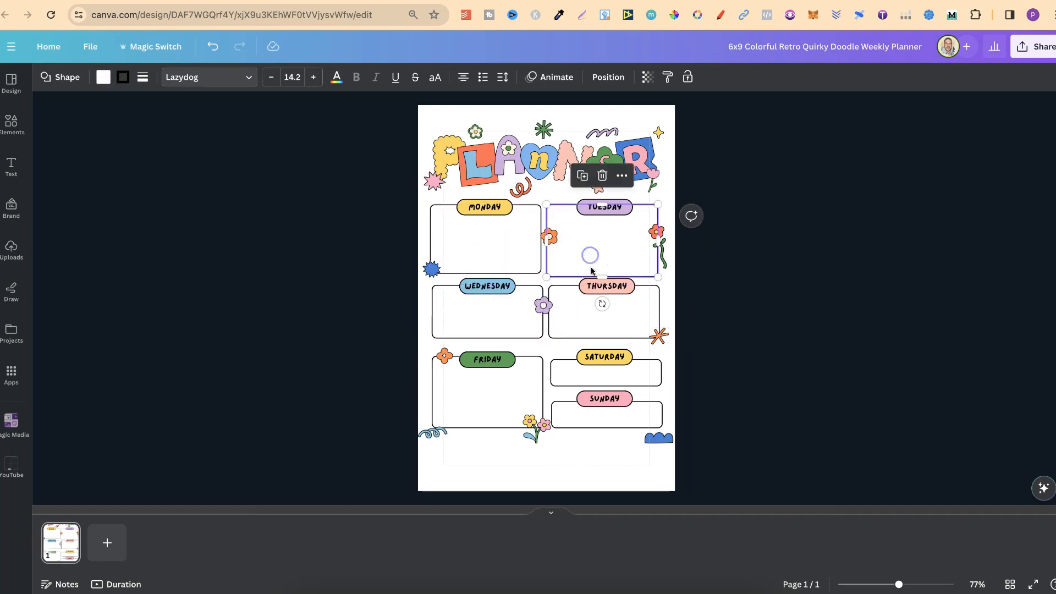
drag(602, 277, 603, 274)
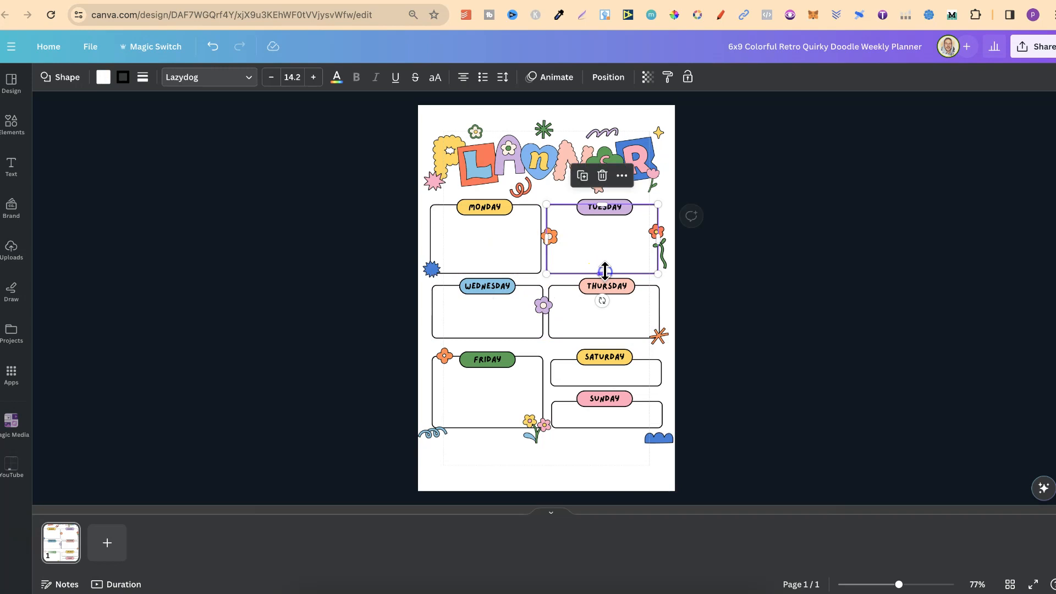
click(706, 314)
Step: Extend the Thursday and Wednesday boxes downward so their lower edges line up
click(619, 315)
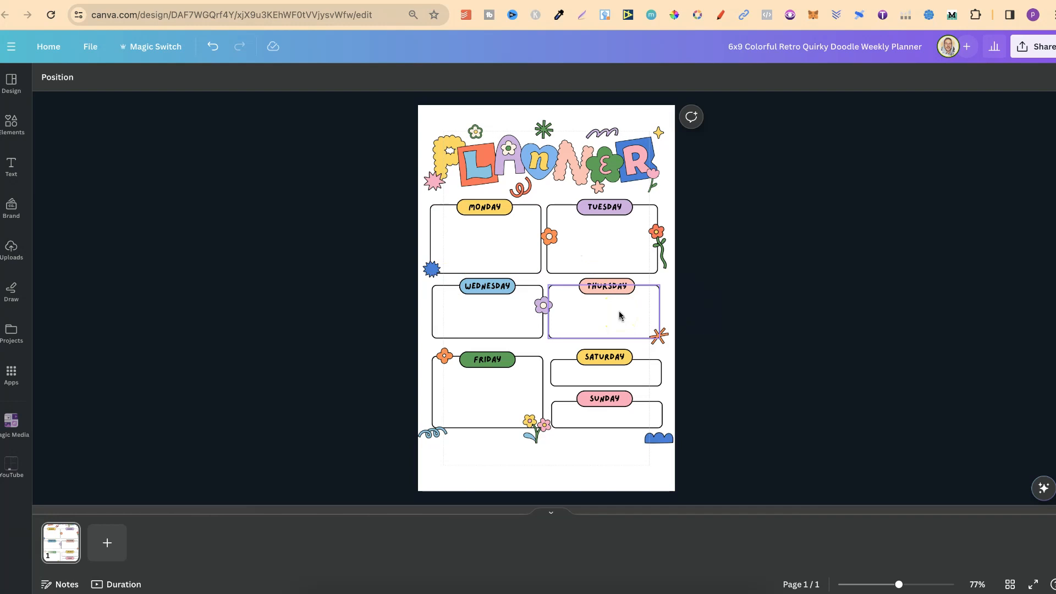
click(692, 338)
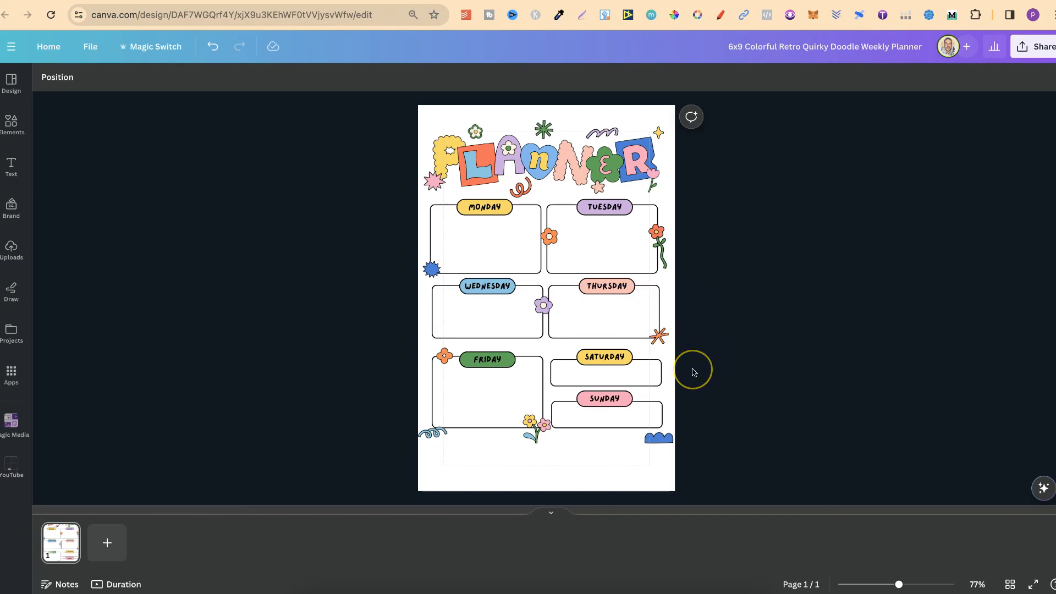
click(587, 326)
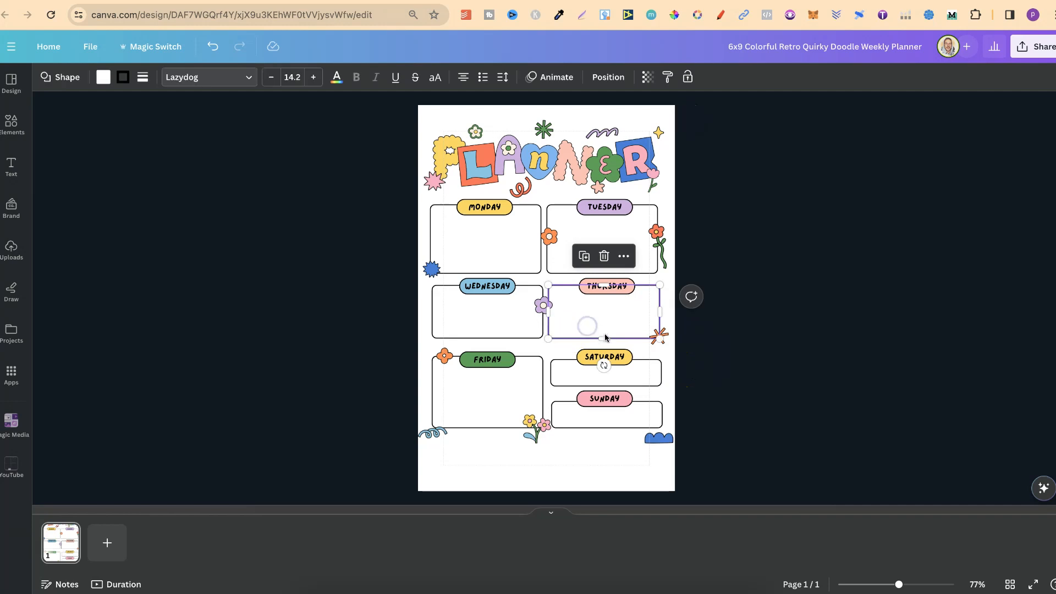
drag(604, 335, 605, 347)
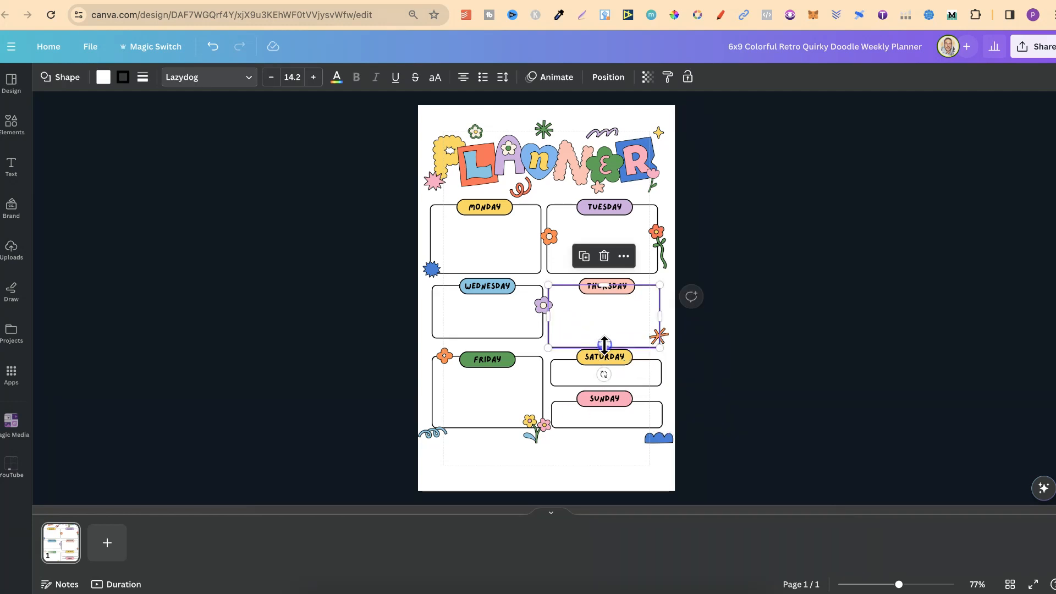
click(489, 330)
drag(484, 338, 484, 347)
Step: Move the orange asterisk doodle down to the lower right corner of the Thursday box
click(662, 337)
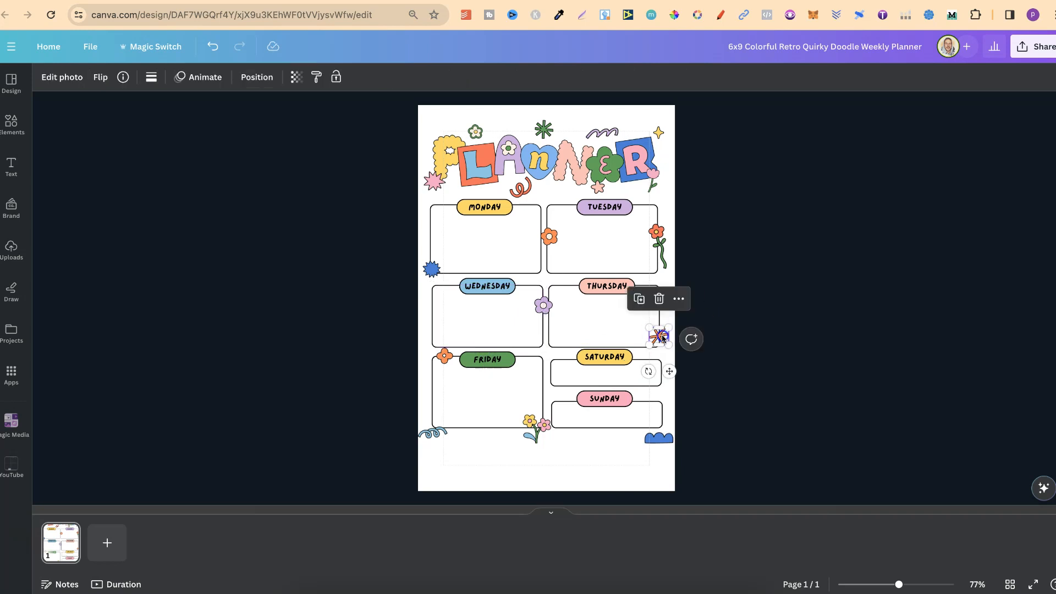
drag(663, 338, 429, 397)
click(677, 369)
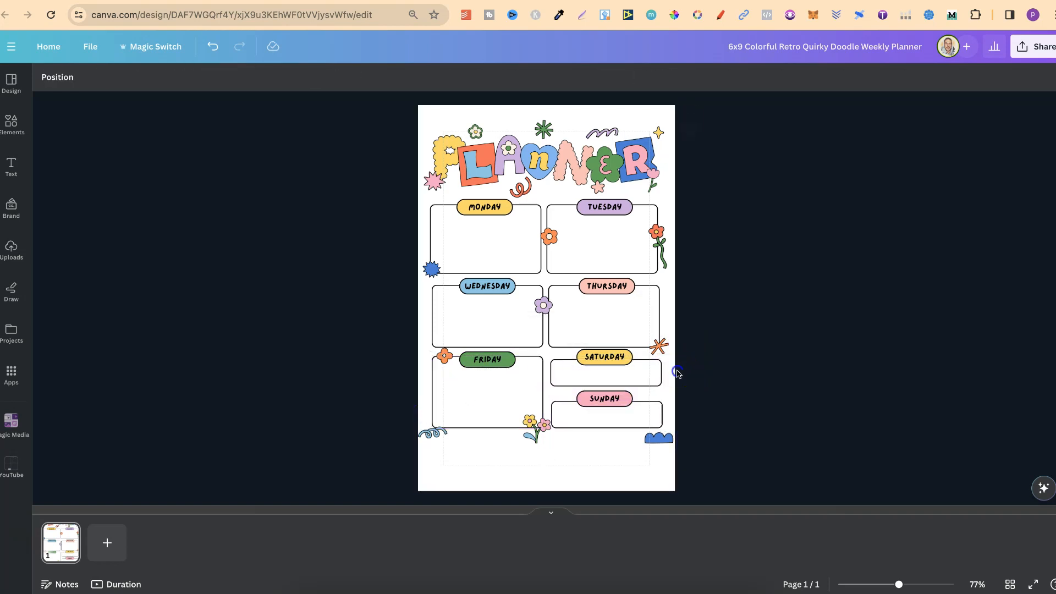
Step: Move the Friday, Saturday and Sunday section slightly down and extend the Friday and Sunday boxes toward the bottom of the page
drag(677, 370, 414, 448)
drag(529, 403, 487, 471)
click(751, 414)
click(488, 424)
click(605, 435)
Step: Move the blue cloud shape to the Sunday box's lower right corner and the flower bunch down between the Friday and Sunday boxes
mouse_move(608, 440)
mouse_down()
mouse_move(607, 472)
mouse_move(656, 462)
mouse_move(657, 452)
mouse_move(659, 466)
mouse_up()
click(753, 497)
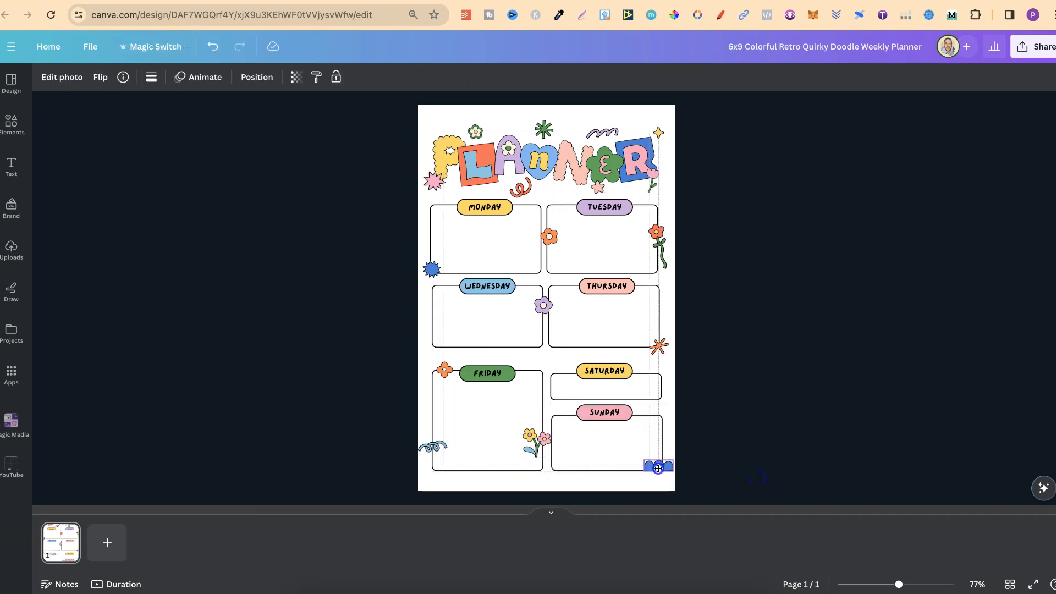
click(535, 443)
drag(536, 443, 539, 458)
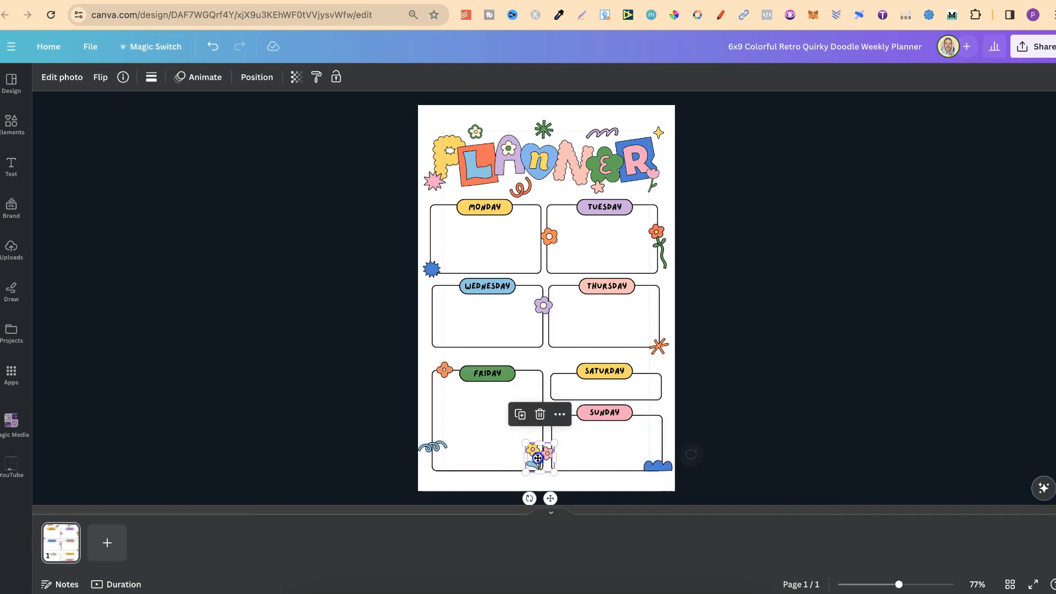
click(436, 445)
drag(437, 446, 437, 457)
click(209, 48)
click(465, 398)
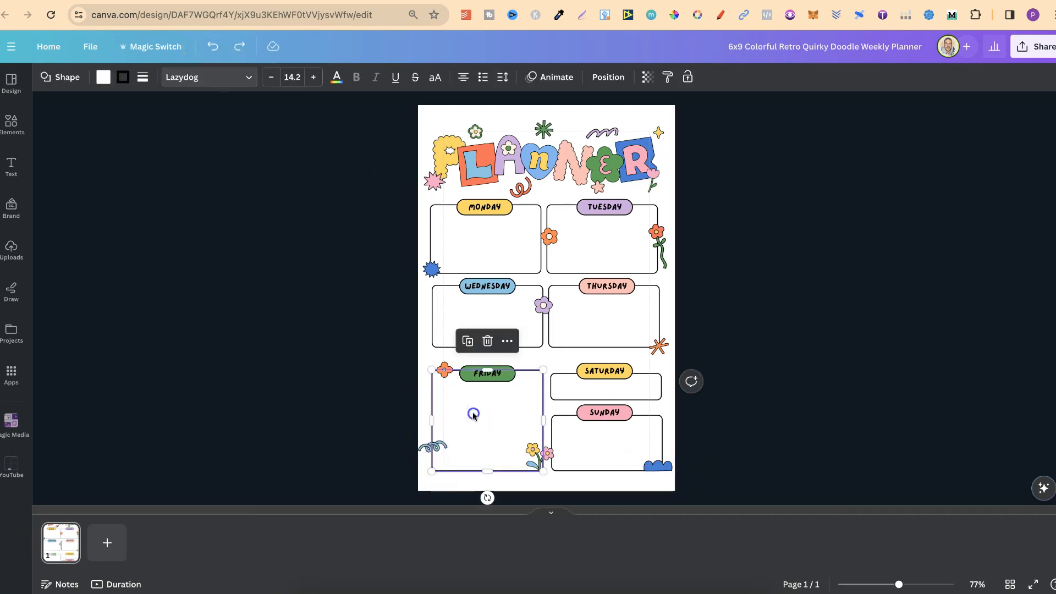
drag(438, 449, 438, 466)
click(209, 48)
Step: Move the blue squiggle down to the lower left corner of the Friday box
click(290, 268)
click(439, 447)
drag(439, 447, 434, 466)
Step: Extend the Wednesday and Thursday boxes further down to a common lower edge, and lower the orange asterisk doodle to Thursday's corner
click(514, 332)
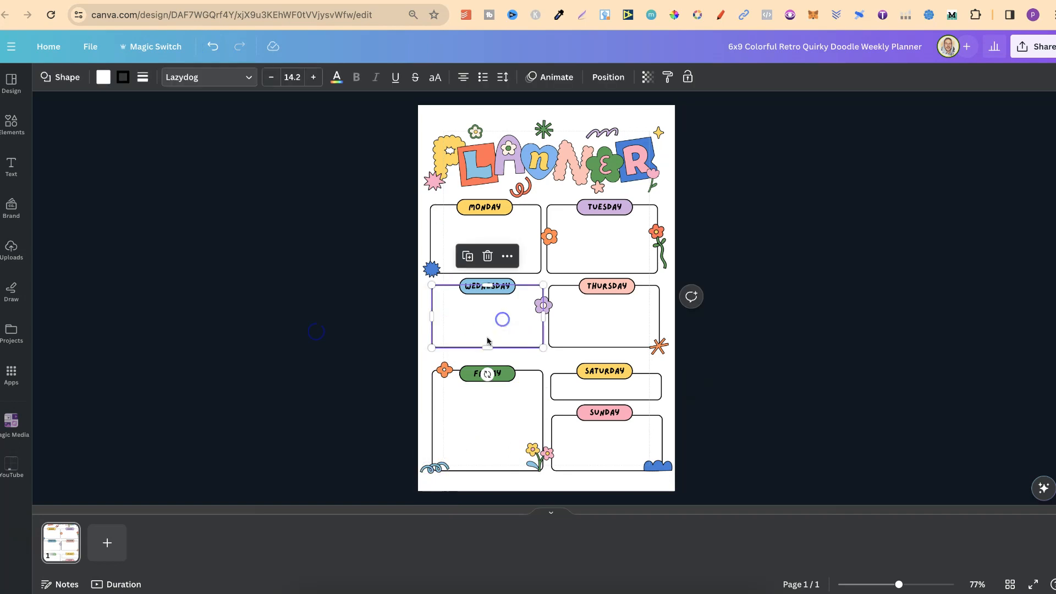
drag(484, 347, 484, 355)
click(584, 337)
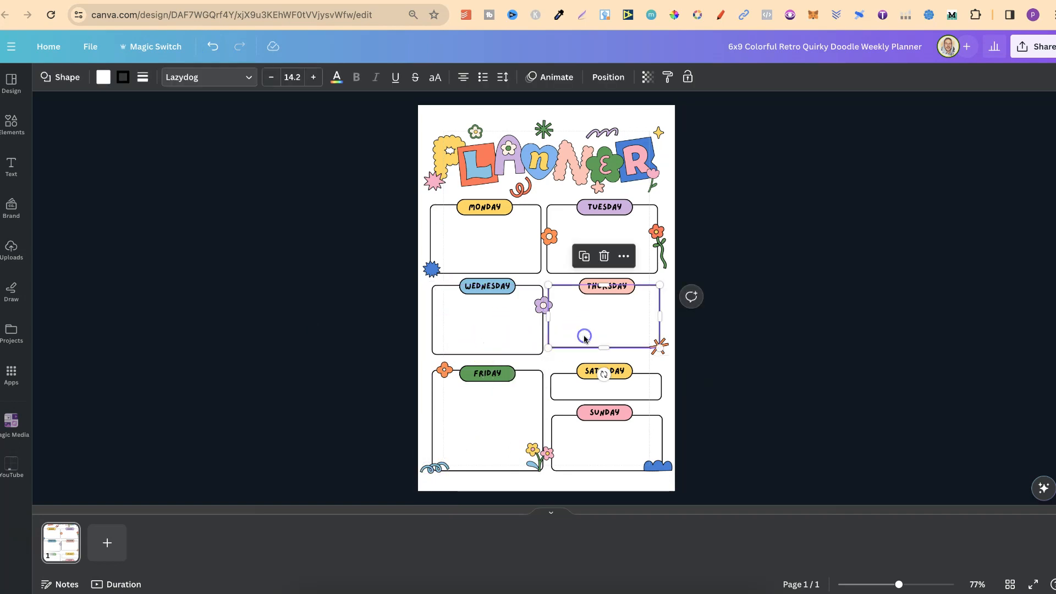
drag(603, 348, 604, 358)
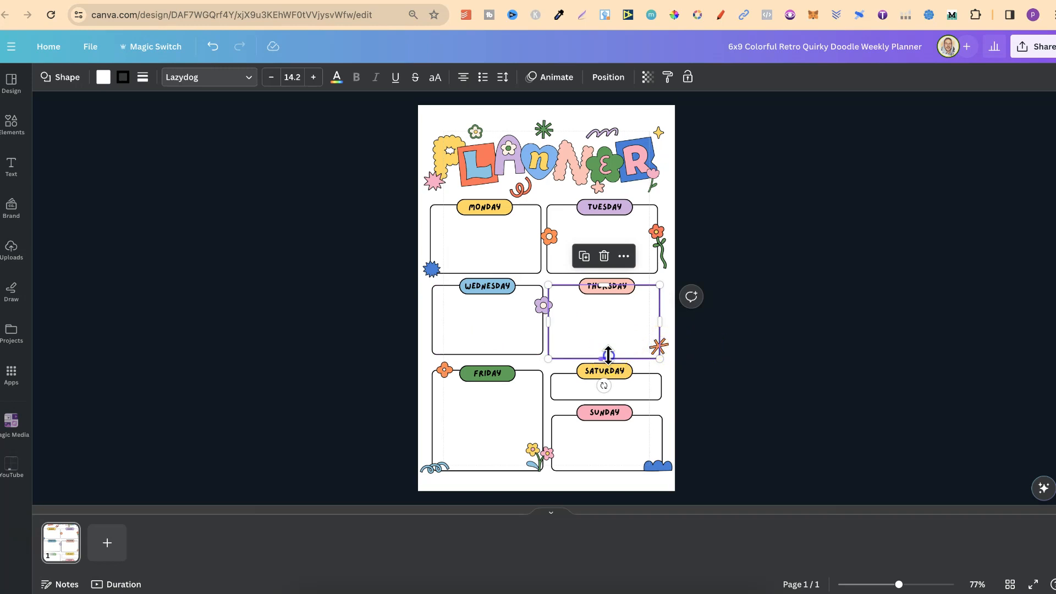
drag(608, 353, 607, 350)
click(709, 365)
click(659, 347)
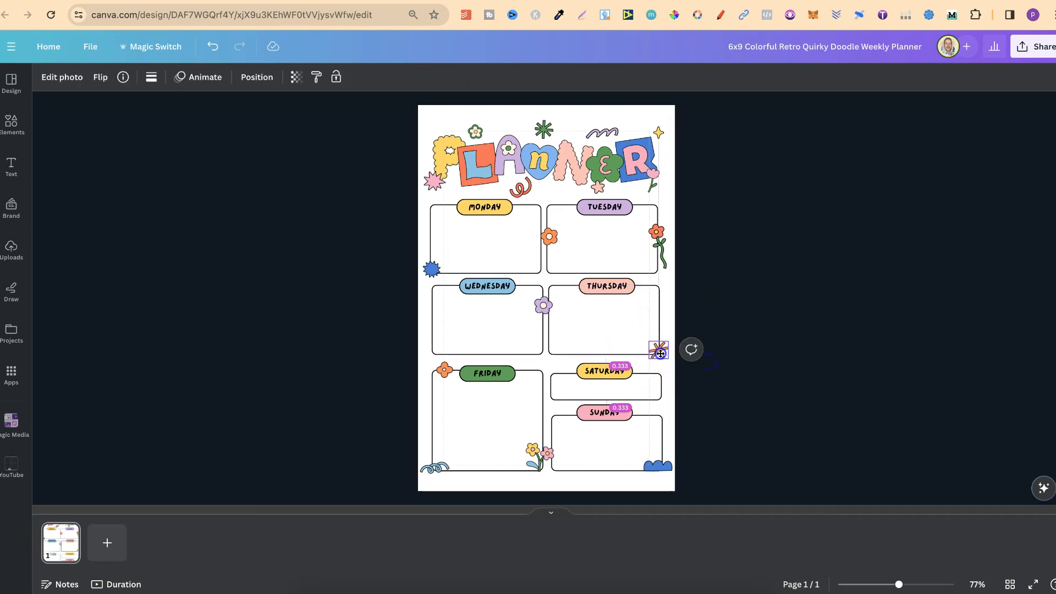
click(766, 400)
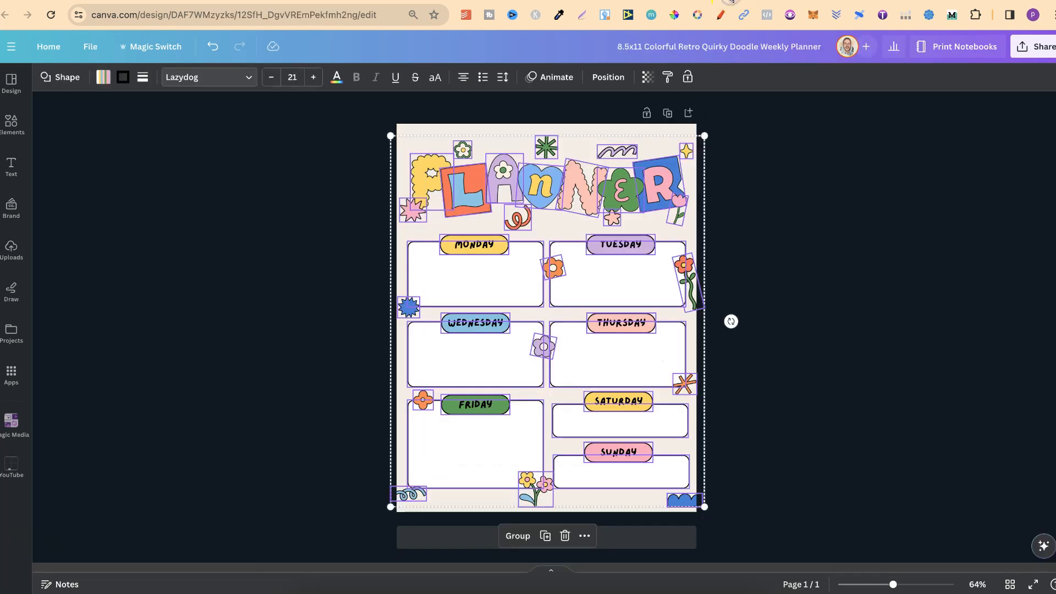
Step: Copy the beige page background from the 8.5x11 design and apply it to the 6x9 planner page
click(783, 188)
click(503, 129)
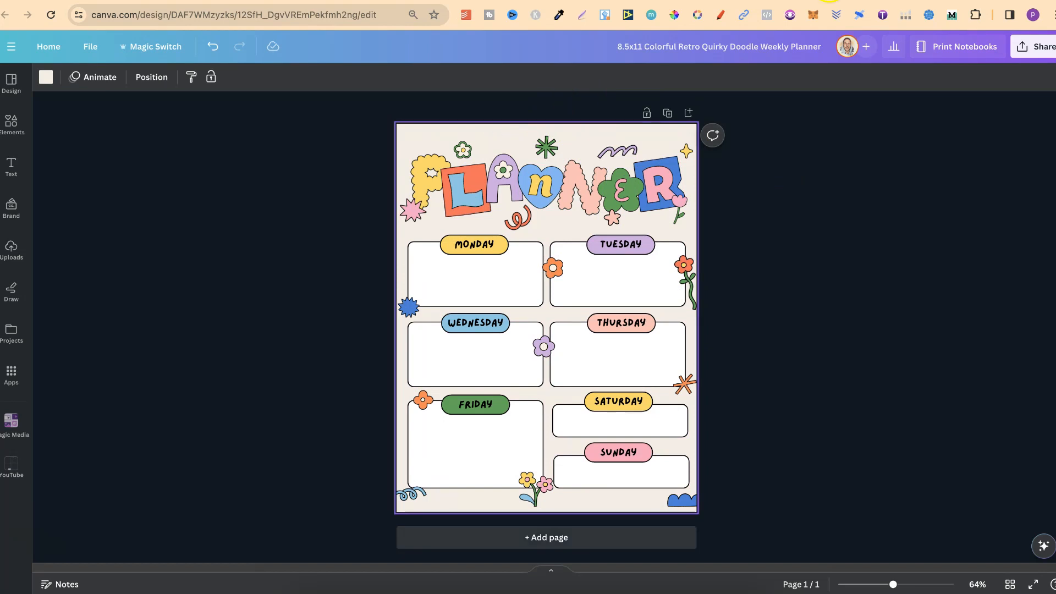
click(577, 1)
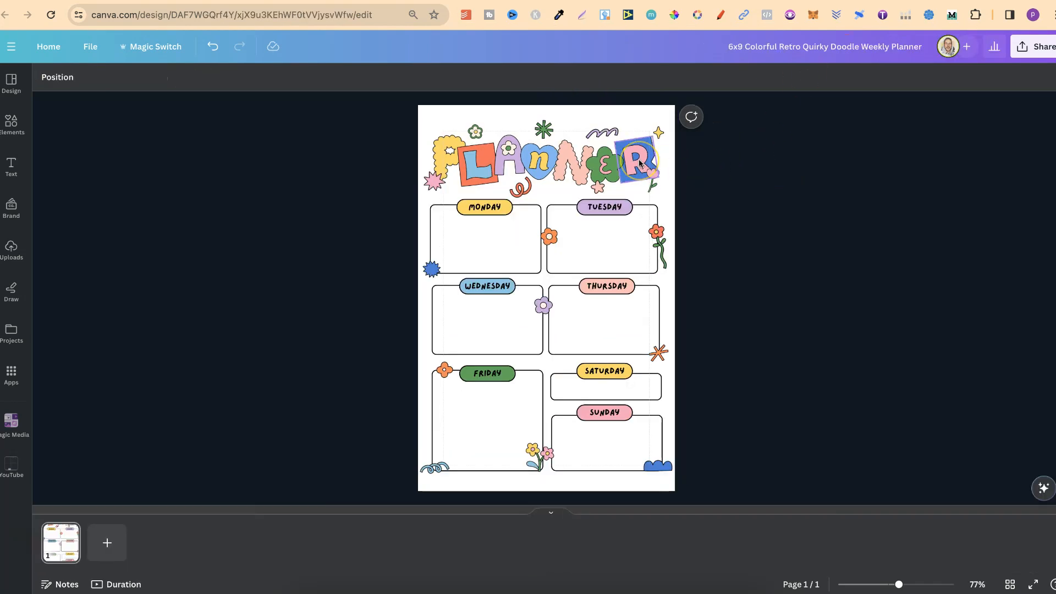
click(738, 249)
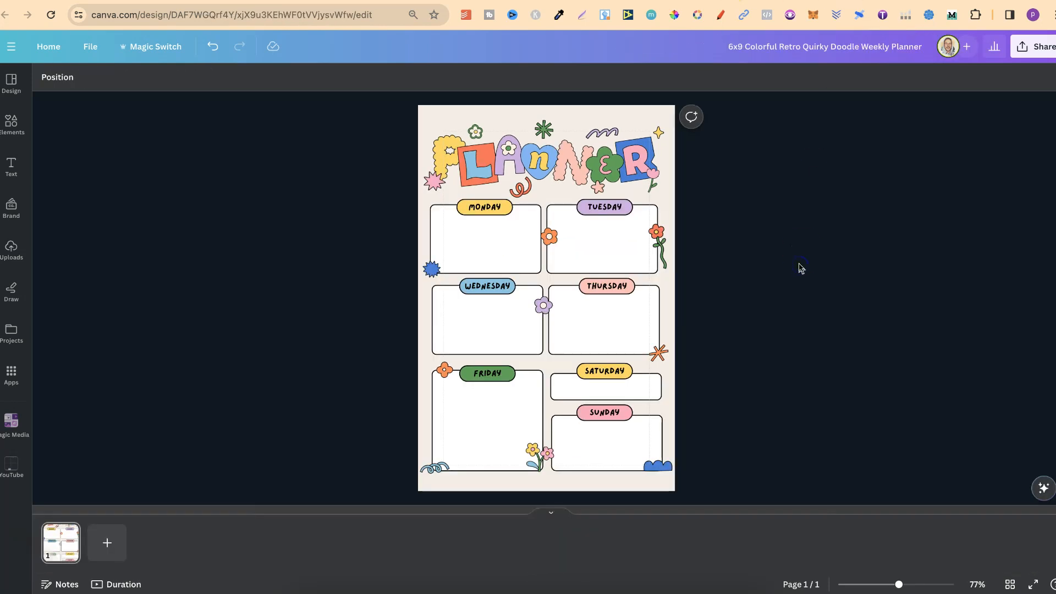
mouse_move(64, 541)
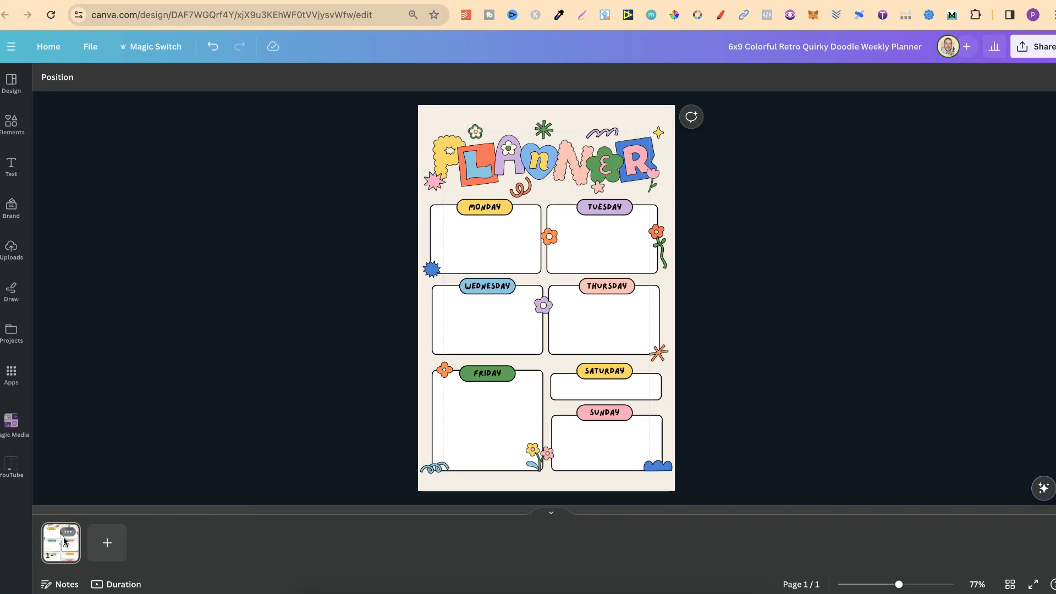